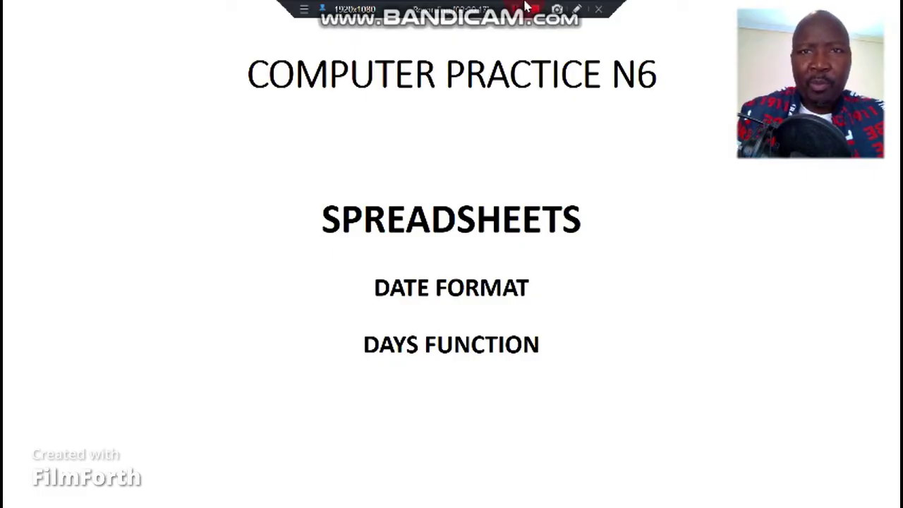
- Switch from the title slide to the Excel workbook showing the Travelling Time sheet
click(523, 8)
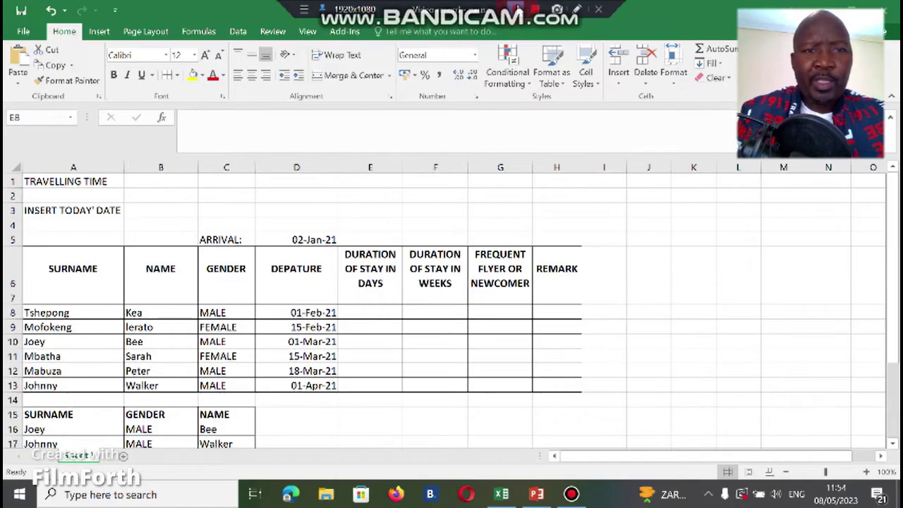
- Check the arrival date in D5, then select the six departure dates in D8:D13
click(305, 238)
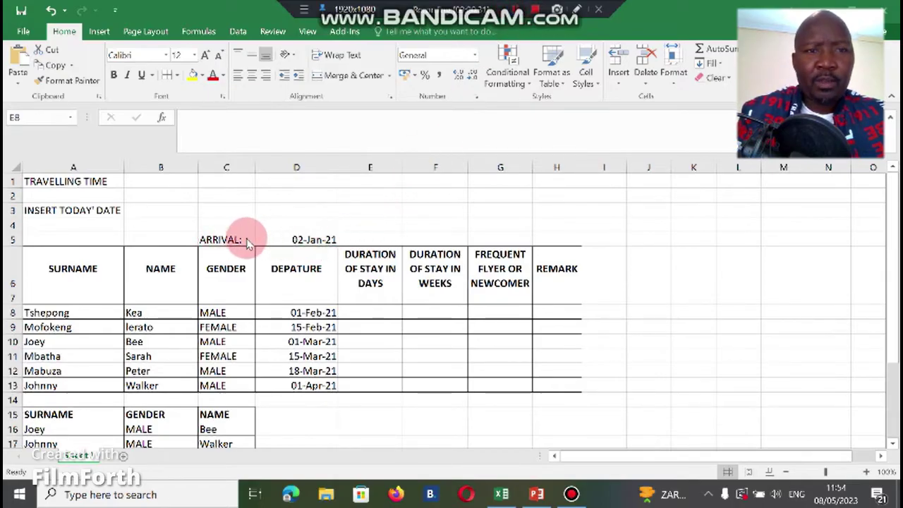
click(313, 235)
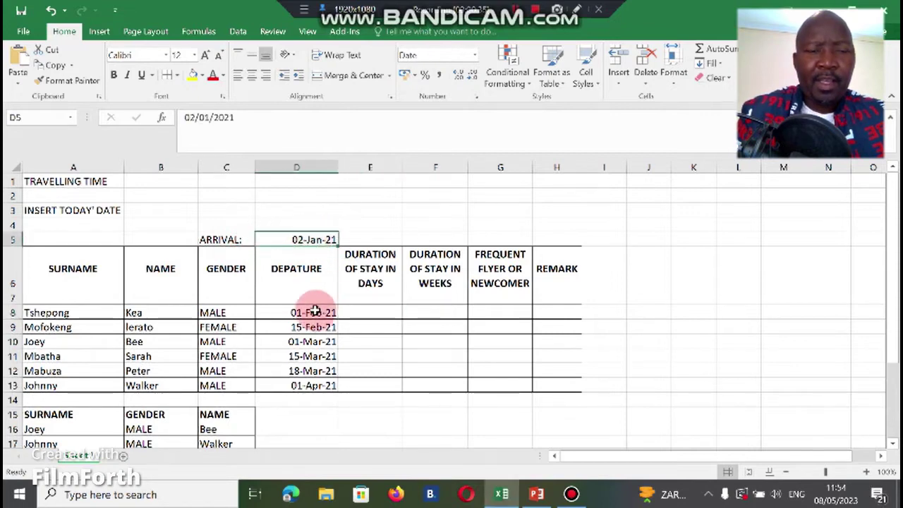
drag(313, 311, 312, 385)
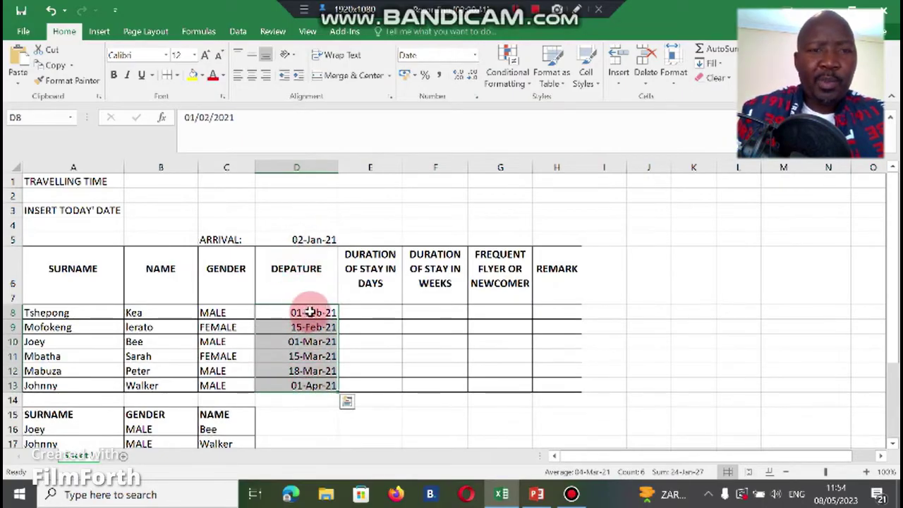
click(314, 239)
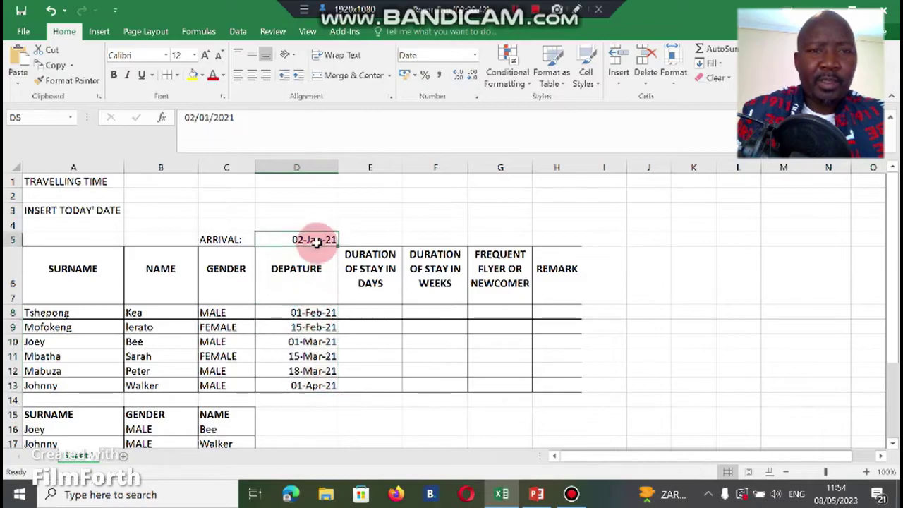
drag(312, 311, 313, 386)
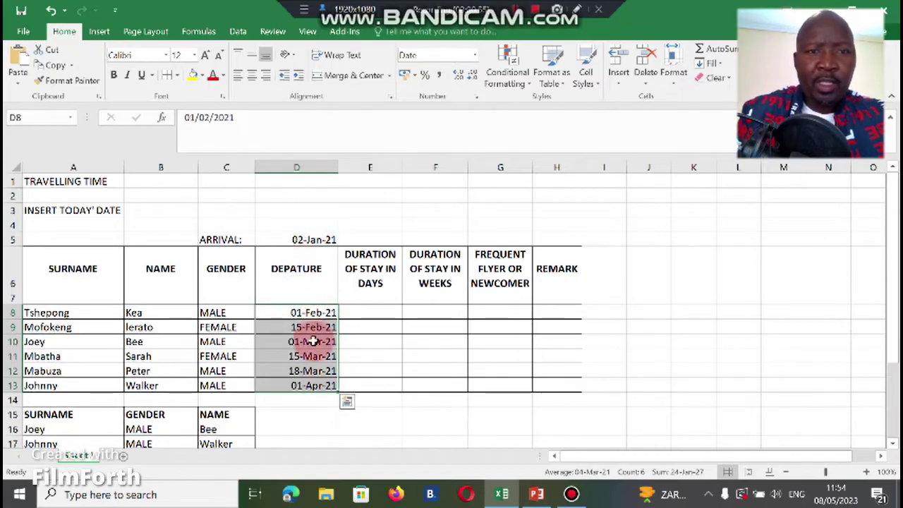
click(315, 240)
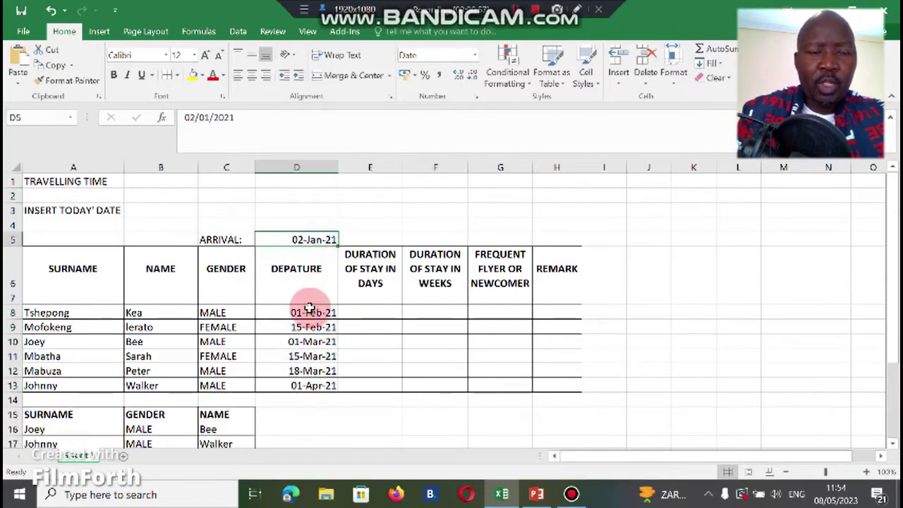
drag(310, 312, 310, 384)
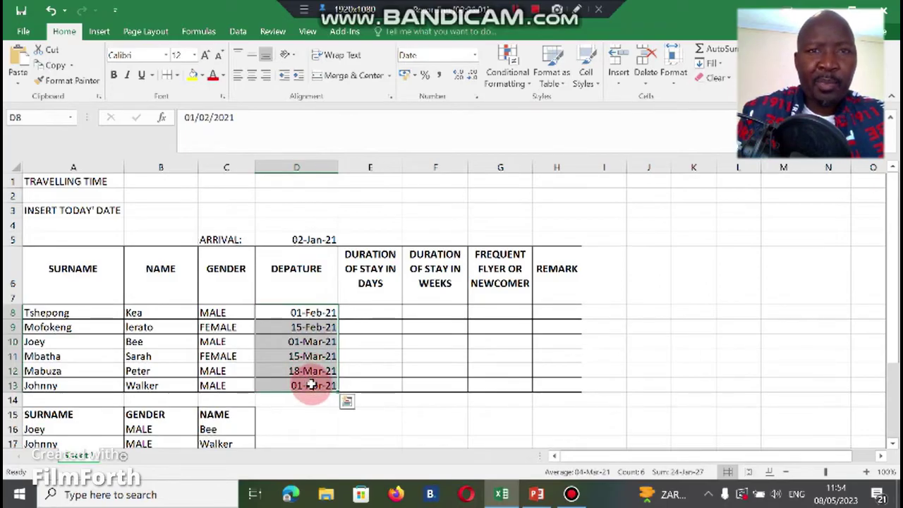
click(309, 239)
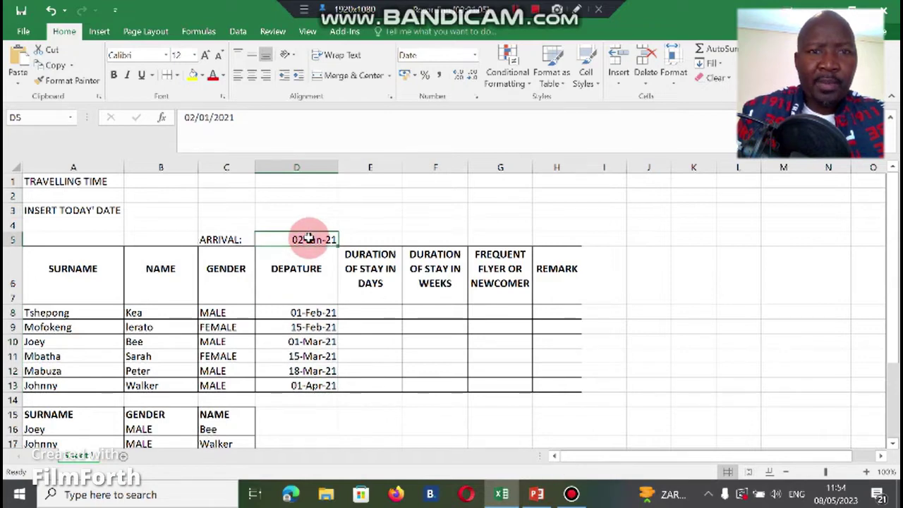
click(312, 311)
drag(313, 311, 312, 385)
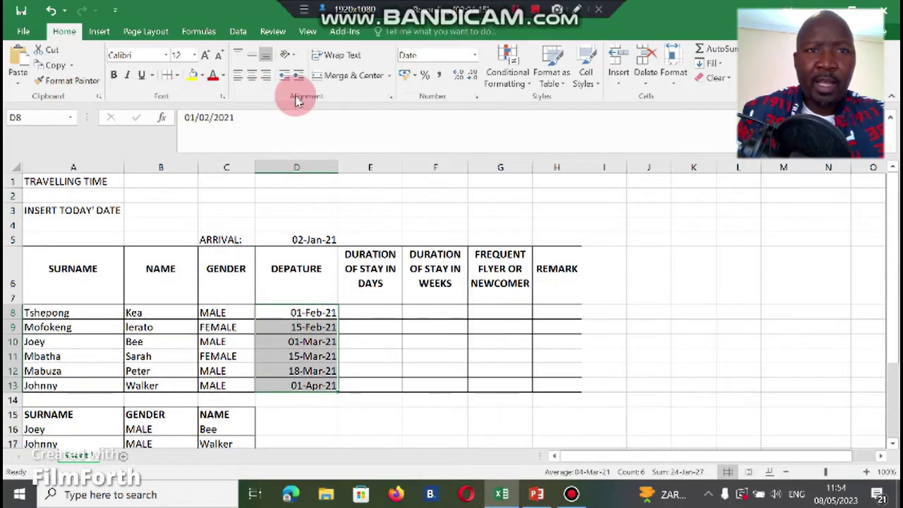
- In Format Cells, apply the English (United States) date locale to the D8:D13 departure dates
click(474, 94)
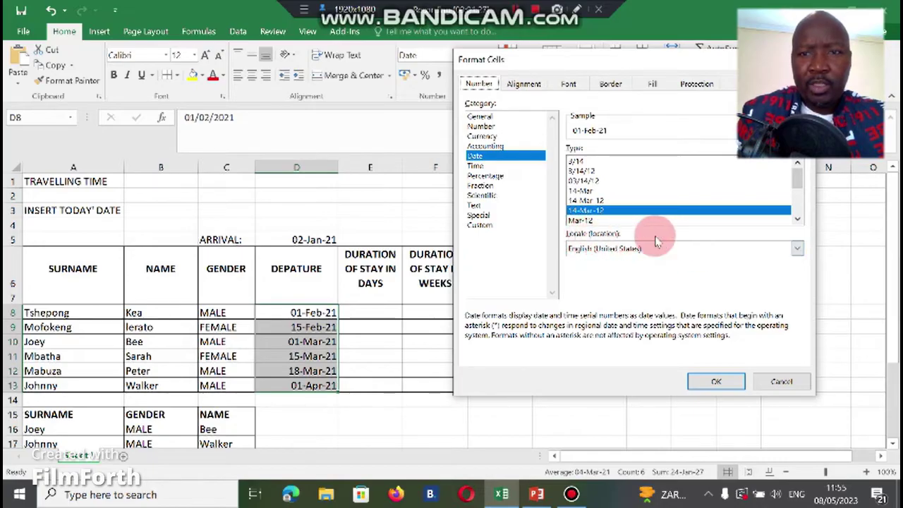
click(797, 248)
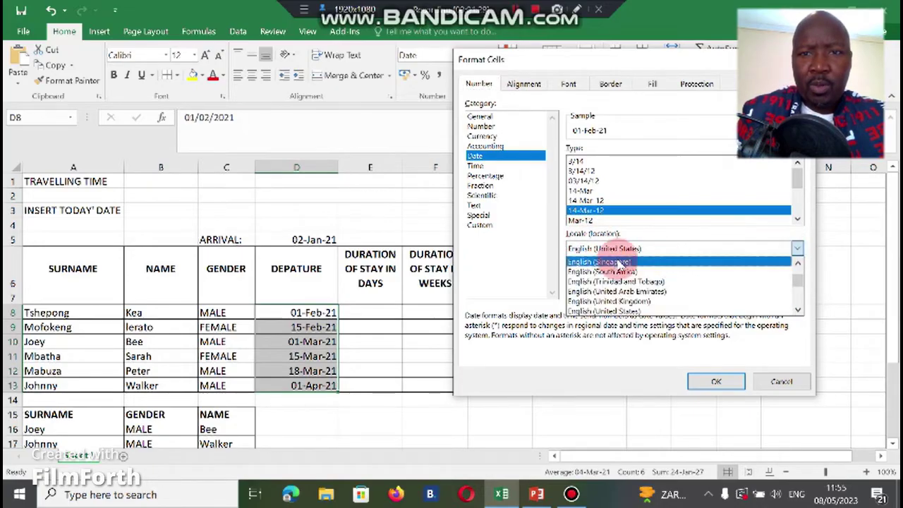
click(624, 316)
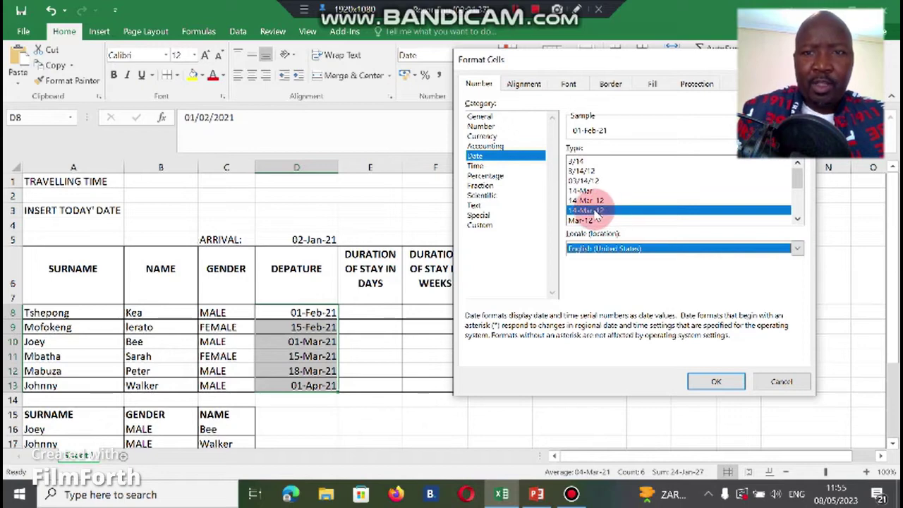
click(799, 253)
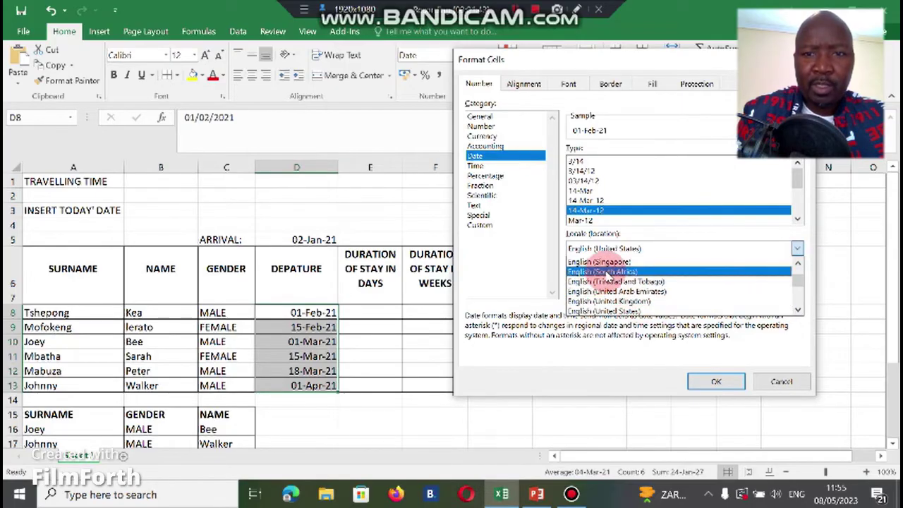
click(620, 302)
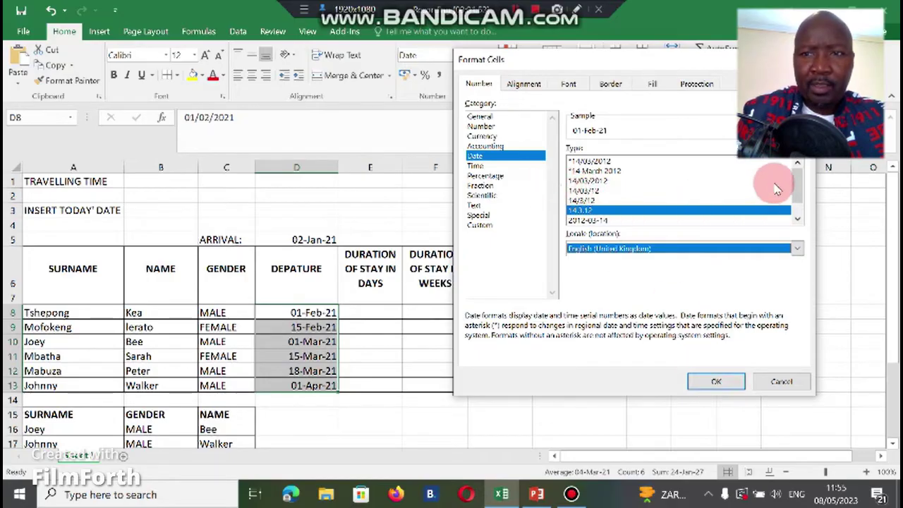
drag(796, 192, 797, 210)
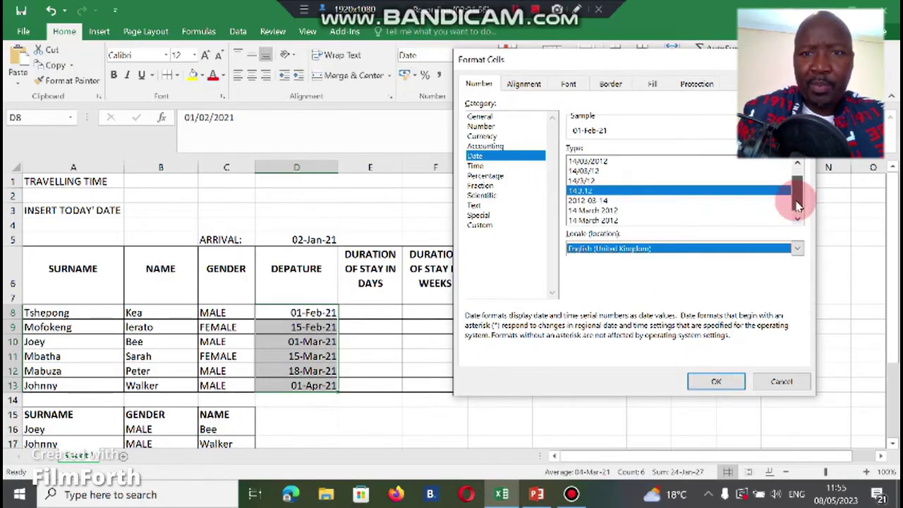
click(798, 250)
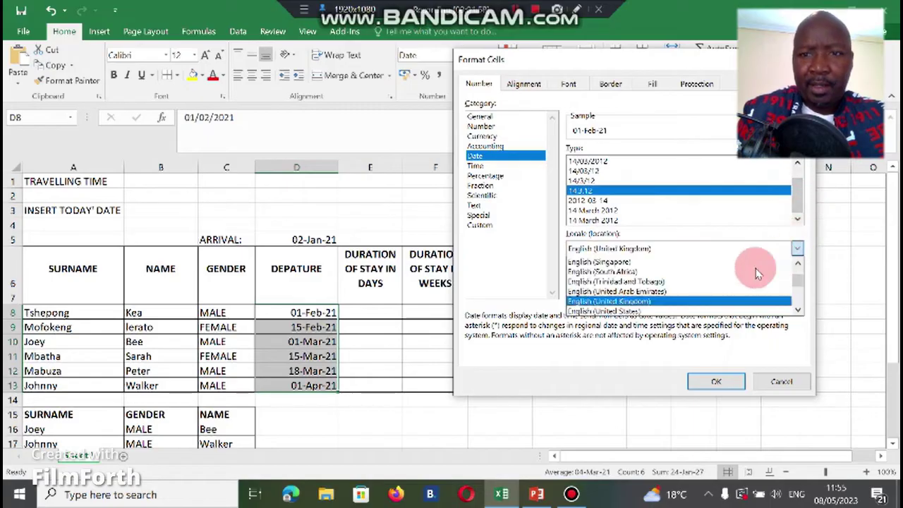
click(635, 312)
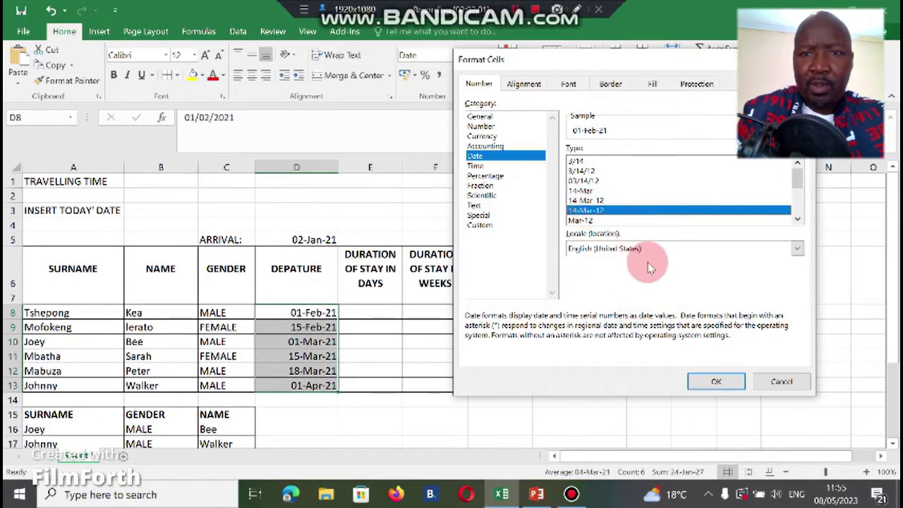
click(716, 381)
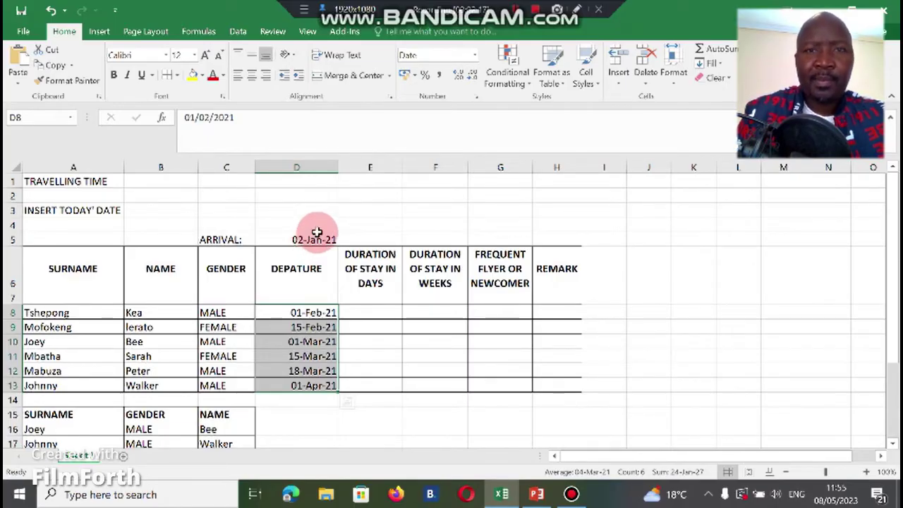
click(370, 315)
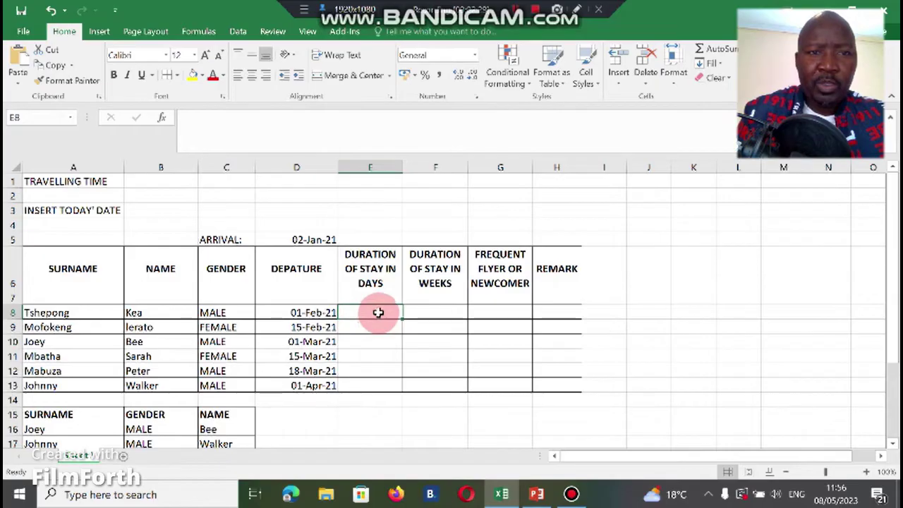
click(317, 239)
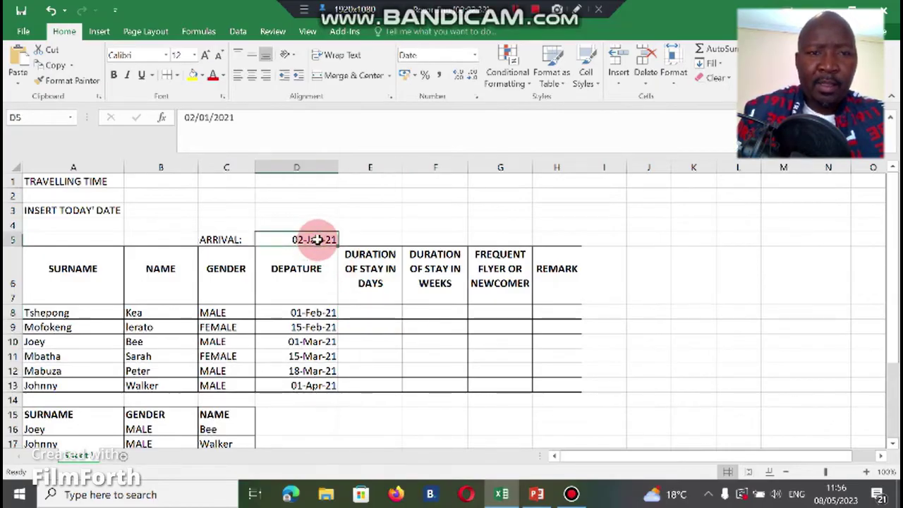
click(319, 313)
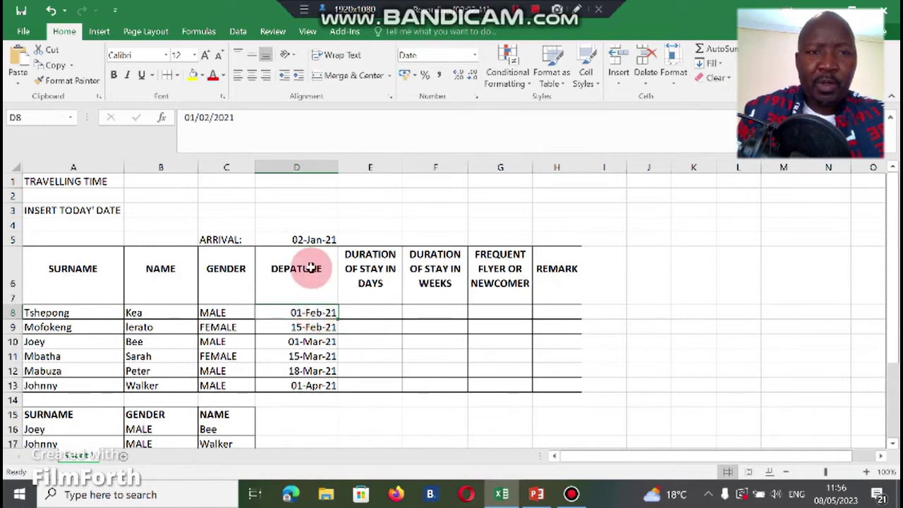
click(316, 240)
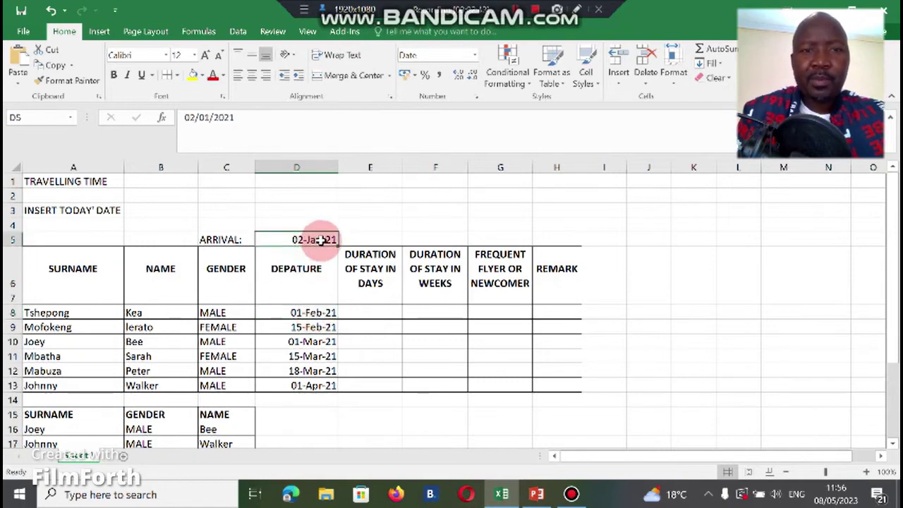
click(361, 312)
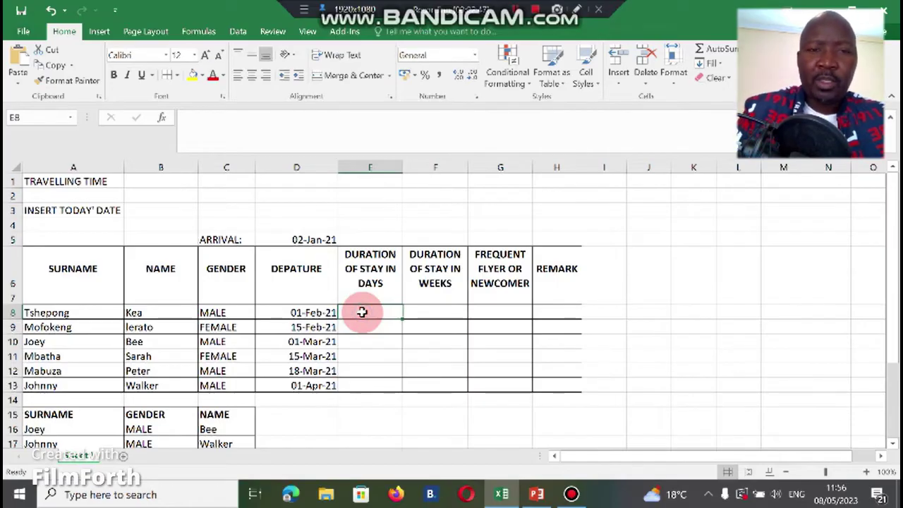
- Enter =D8-$D$5 in E8, giving the first traveller's 30-day stay
text(=)
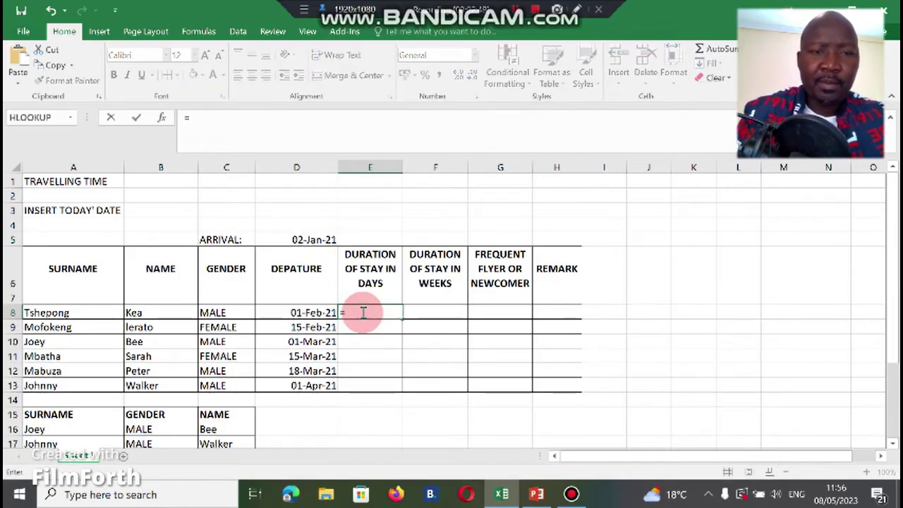
click(316, 312)
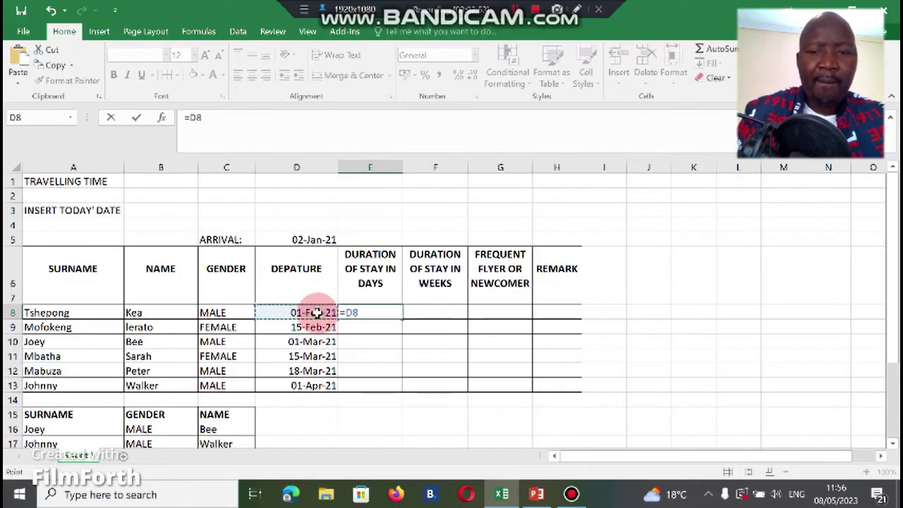
text(-)
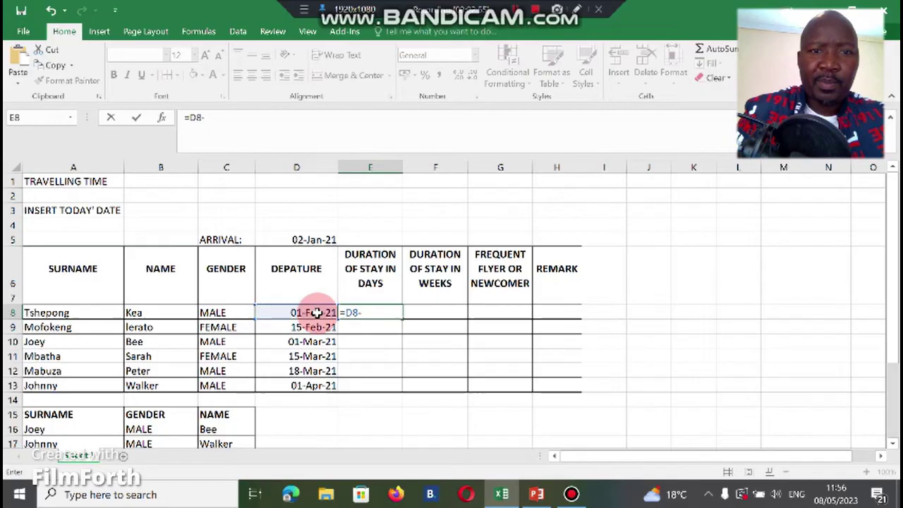
click(311, 239)
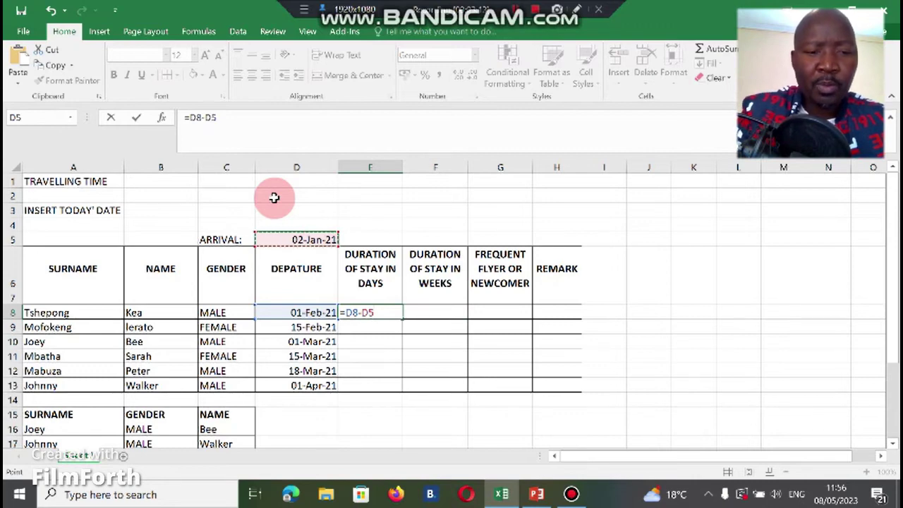
key(F4)
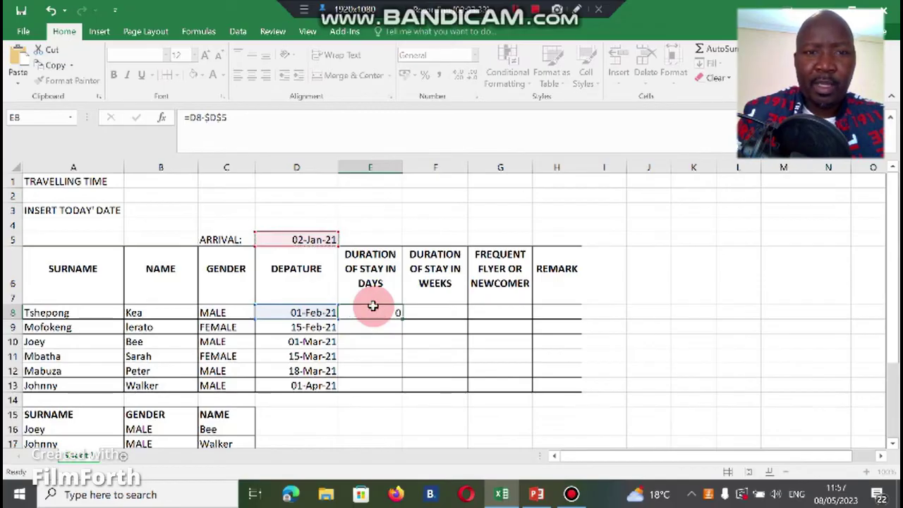
key(Return)
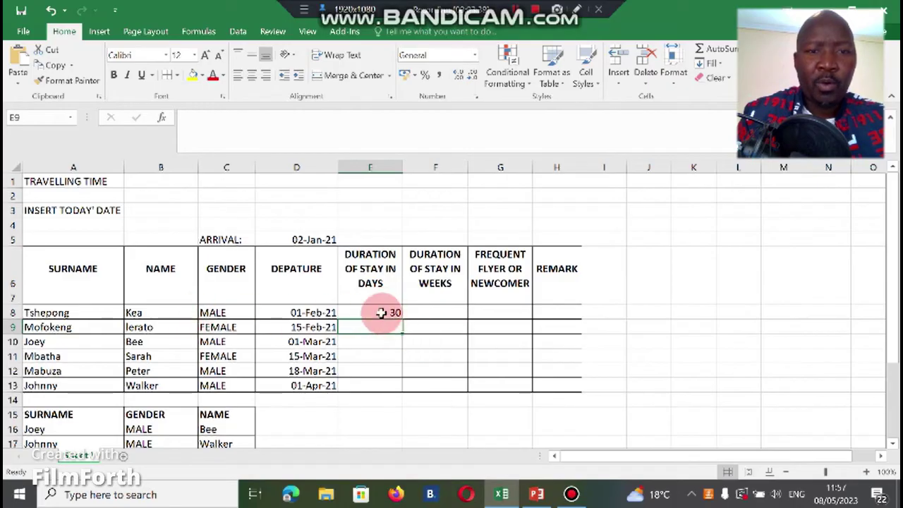
- Copy the E8 formula down through E13, giving 30, 44, 58, 72, 75 and 89 days
click(381, 313)
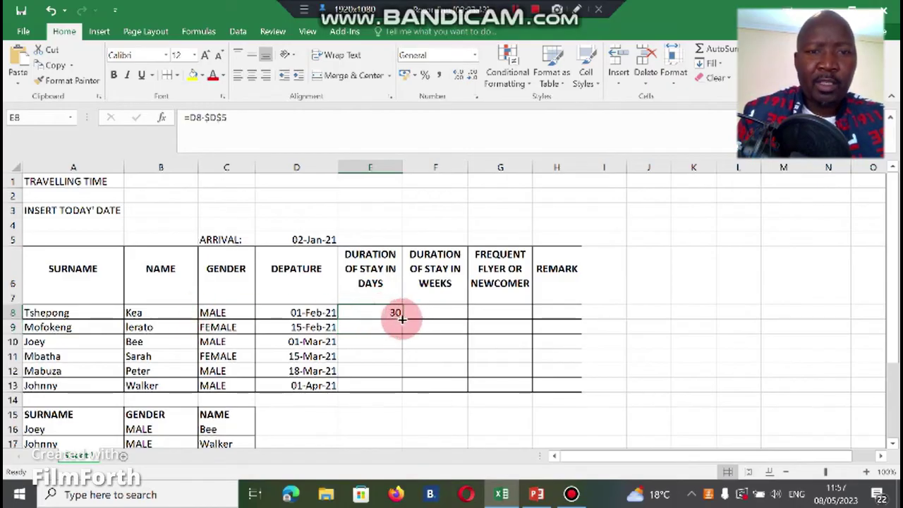
drag(403, 329, 403, 389)
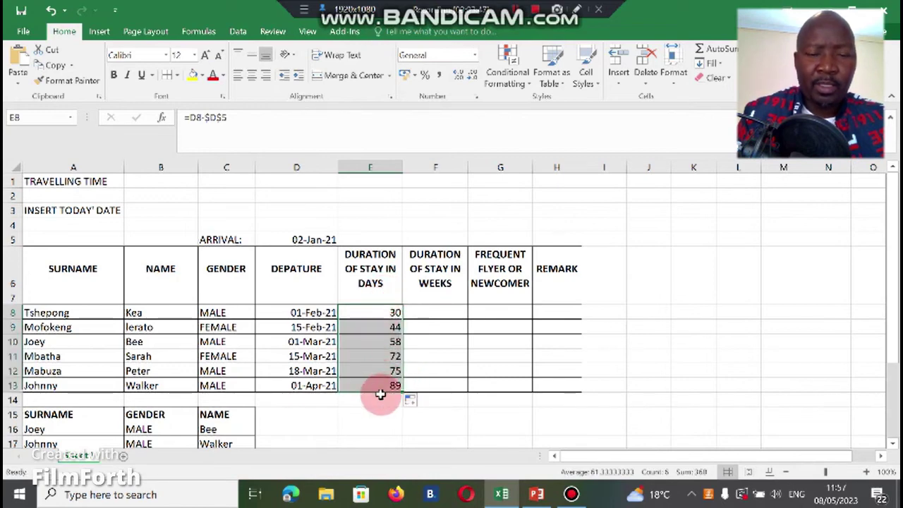